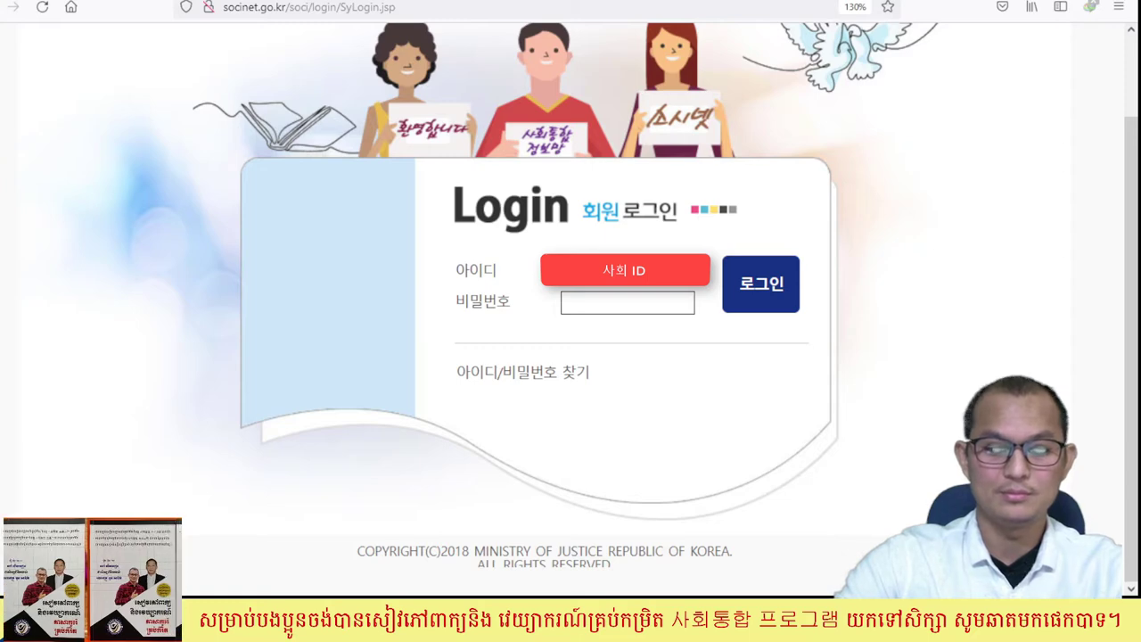
Sign in to the member account with the account password and postpone the requested password change.
{"action": "left_click", "coordinate": [608, 304]}
{"action": "key", "text": "Return"}
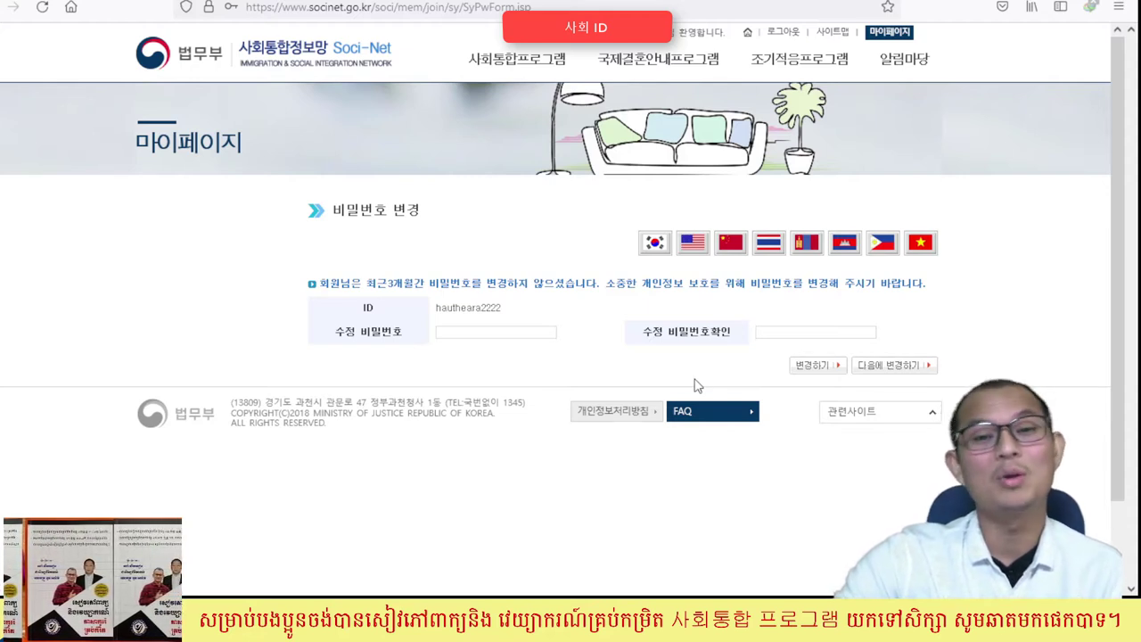
{"action": "left_click", "coordinate": [890, 367]}
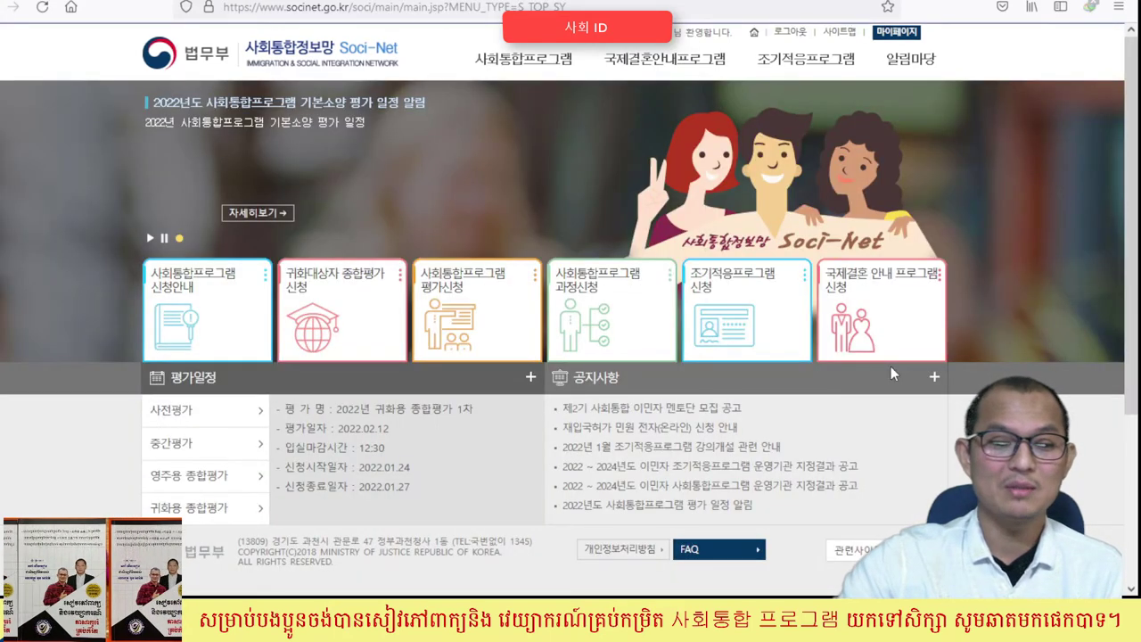
Open the course application page from My Page and bring up the list of available 한국어초급2 courses.
{"action": "left_click", "coordinate": [899, 33]}
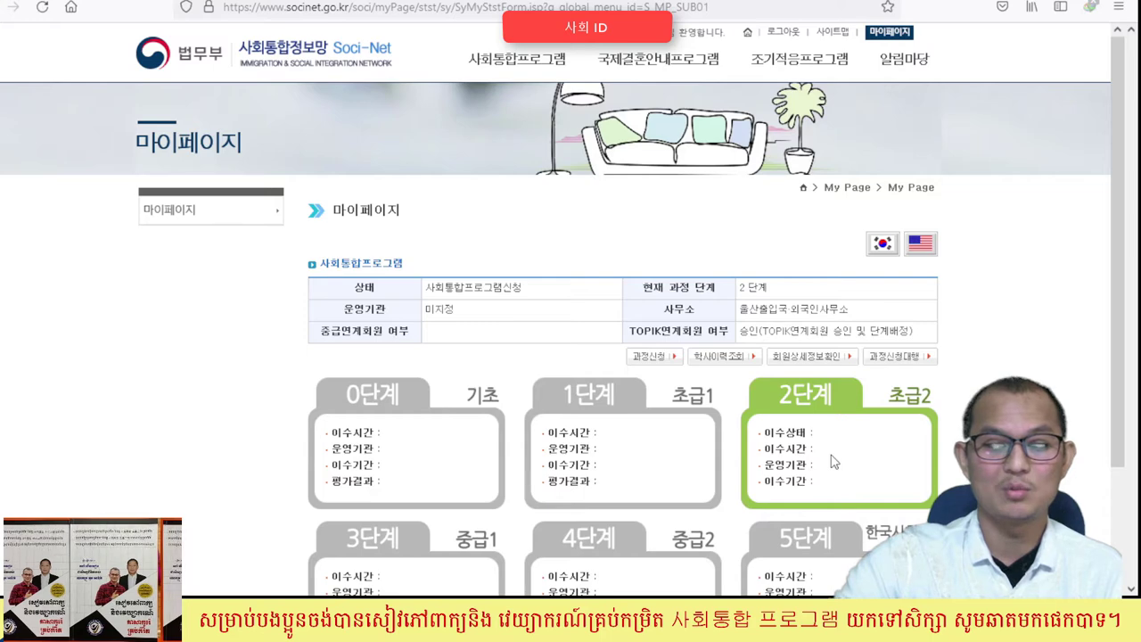
{"action": "left_click", "coordinate": [653, 362]}
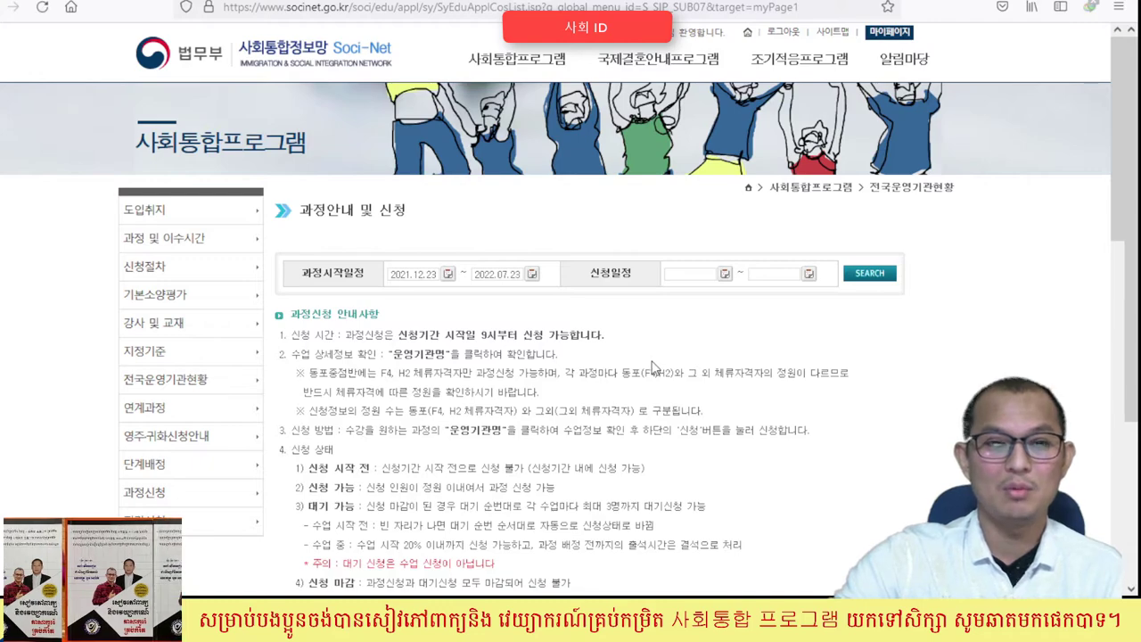
{"action": "scroll", "coordinate": [653, 365], "scroll_direction": "down", "scroll_amount": 7}
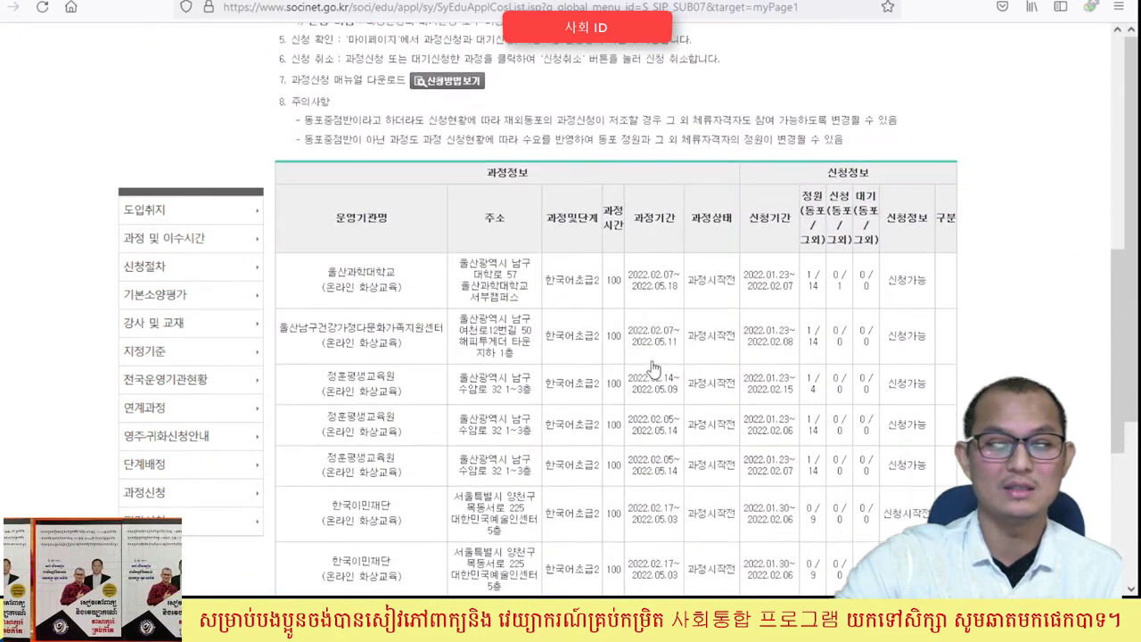
{"action": "scroll", "coordinate": [653, 367], "scroll_direction": "down", "scroll_amount": 2}
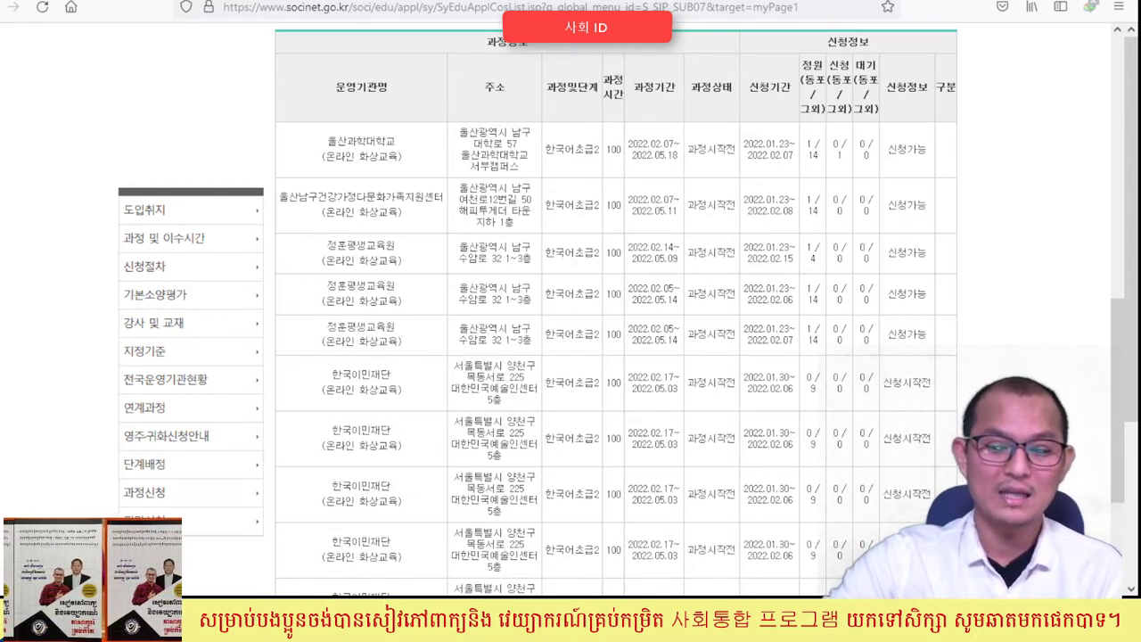
Review the details and class schedule of the 울산과학대학교 online course, and return to the course list.
{"action": "left_click", "coordinate": [361, 143]}
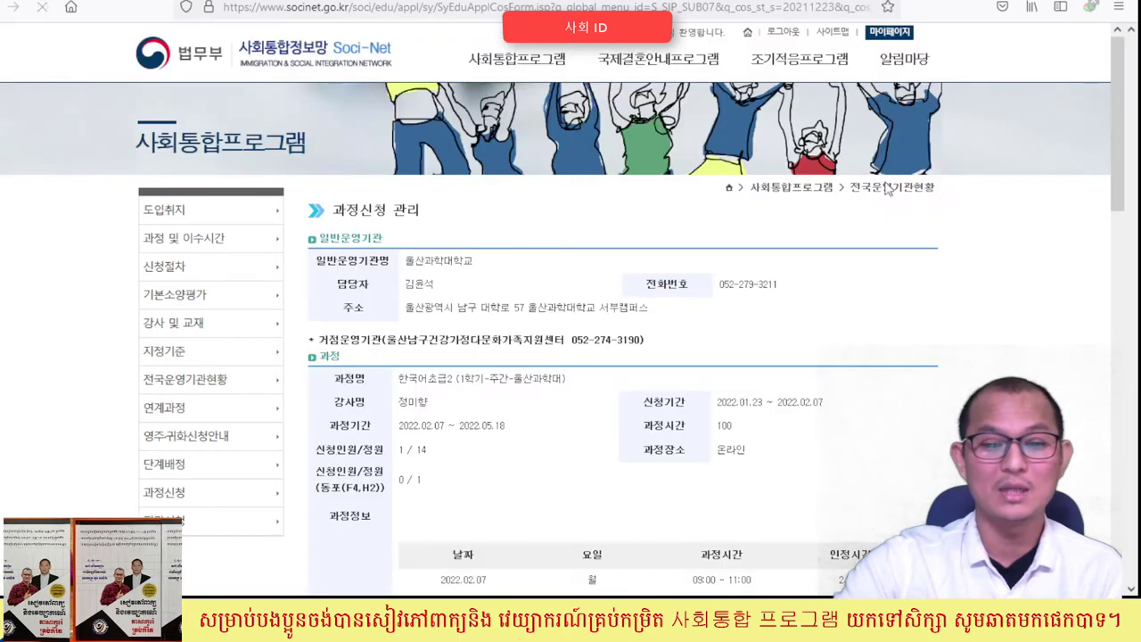
{"action": "scroll", "coordinate": [639, 282], "scroll_direction": "down", "scroll_amount": 3}
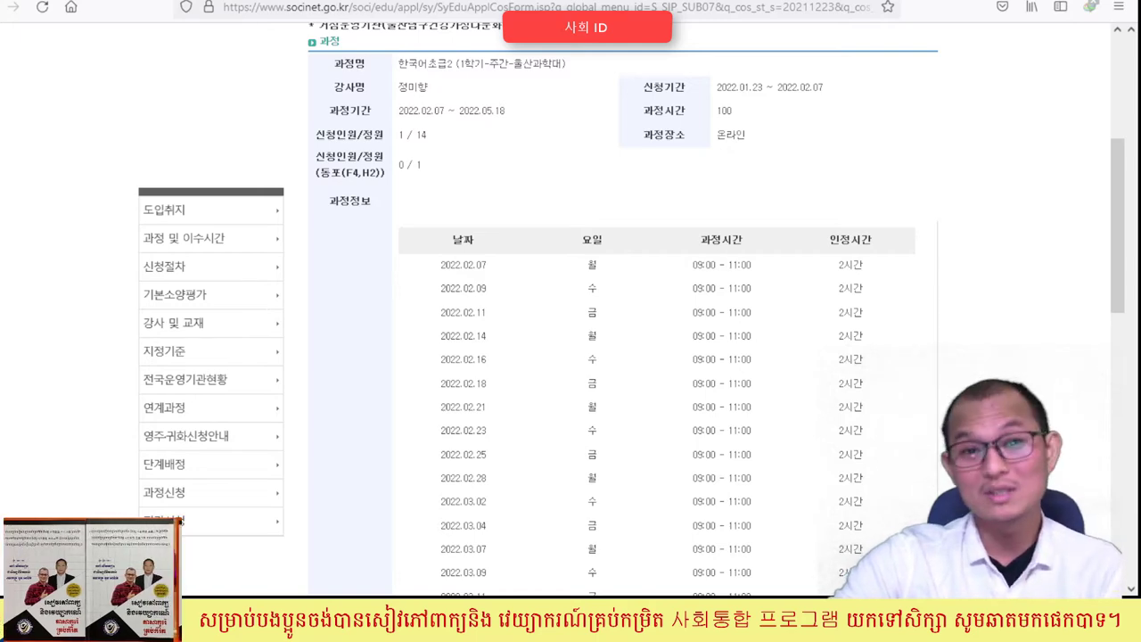
{"action": "key", "text": "alt+Left"}
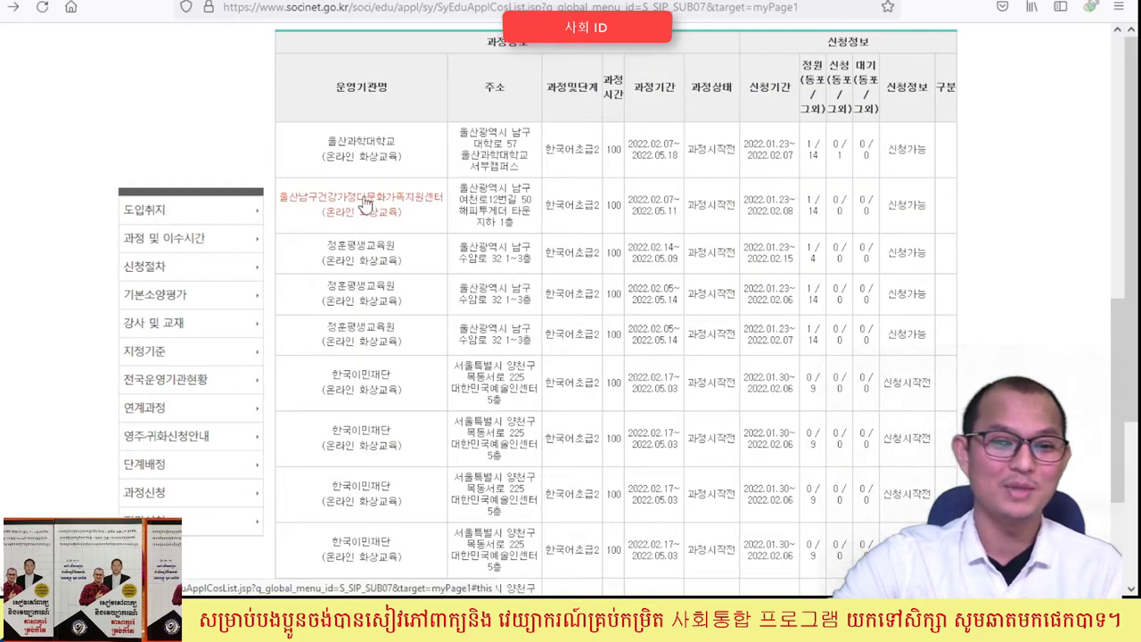
Review the class days and times of the 울산남구건강가정다문화가족지원센터 course, and return to the course list.
{"action": "left_click", "coordinate": [366, 203]}
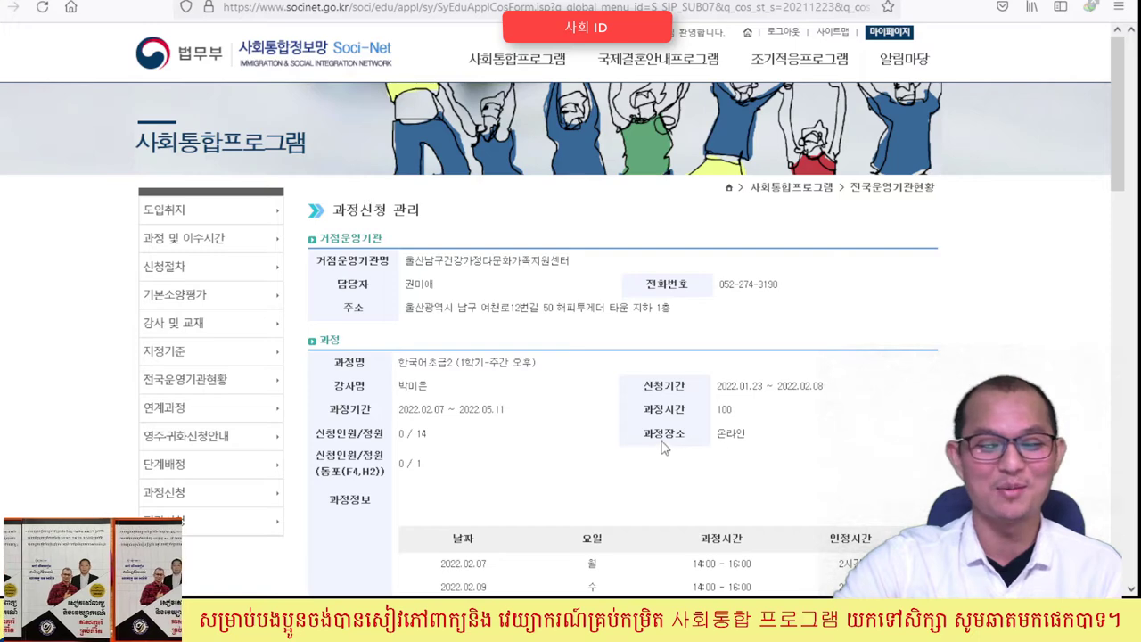
{"action": "scroll", "coordinate": [664, 448], "scroll_direction": "down", "scroll_amount": 3}
{"action": "scroll", "coordinate": [589, 366], "scroll_direction": "down", "scroll_amount": 1}
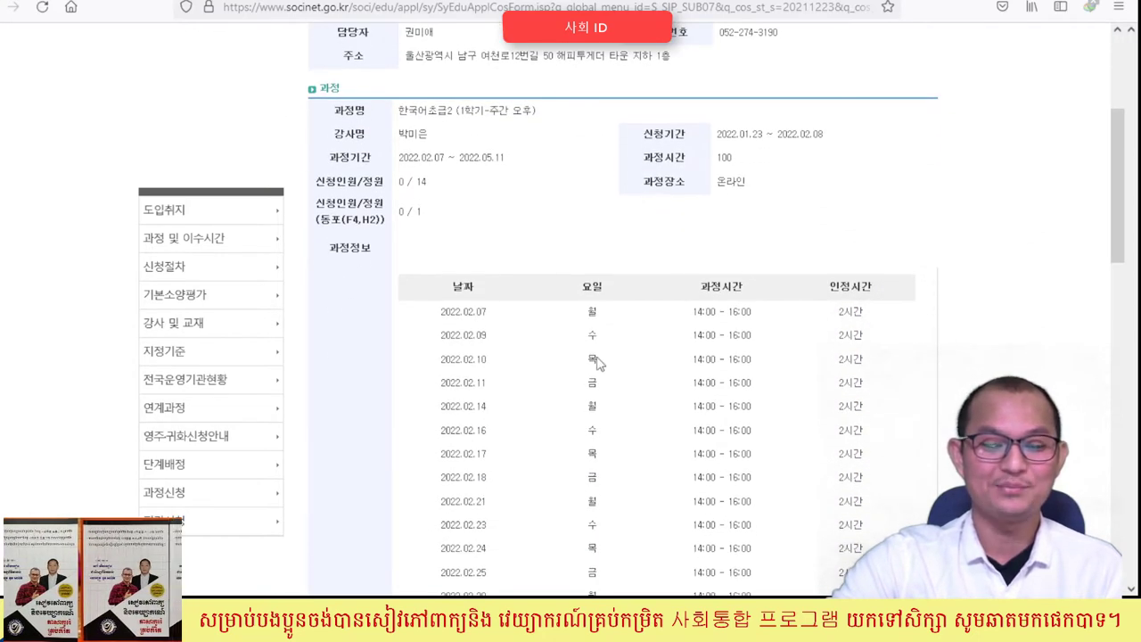
{"action": "scroll", "coordinate": [878, 304], "scroll_direction": "down", "scroll_amount": 2}
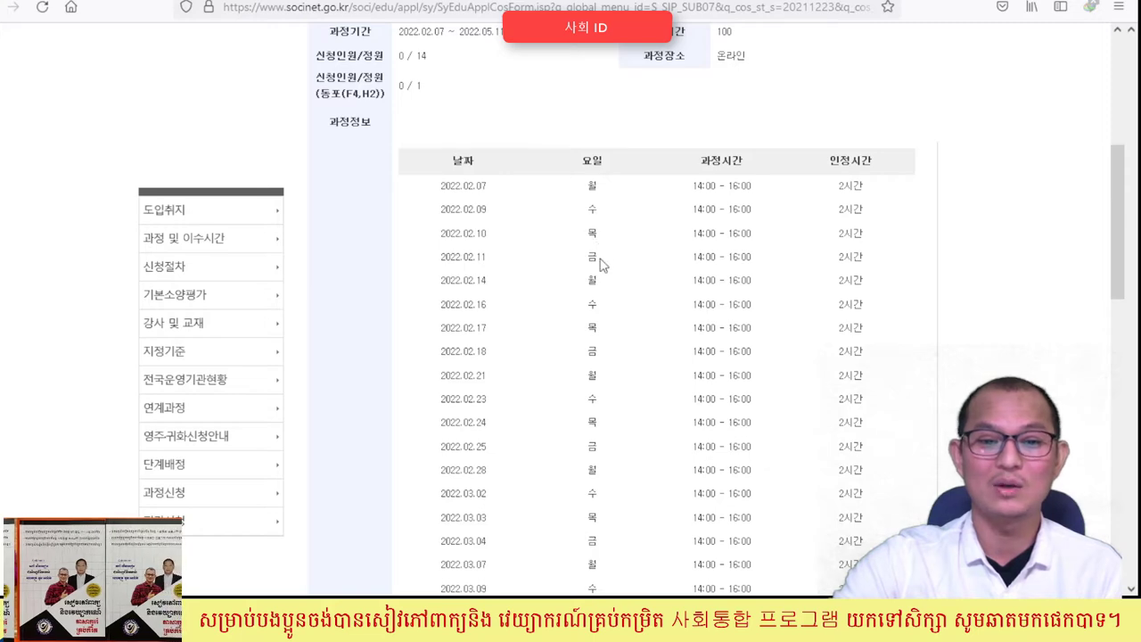
{"action": "left_click", "coordinate": [13, 7]}
Open the last 정훈평생교육원 course in the list and examine its Saturday and Sunday class times.
{"action": "scroll", "coordinate": [356, 214], "scroll_direction": "down", "scroll_amount": 1}
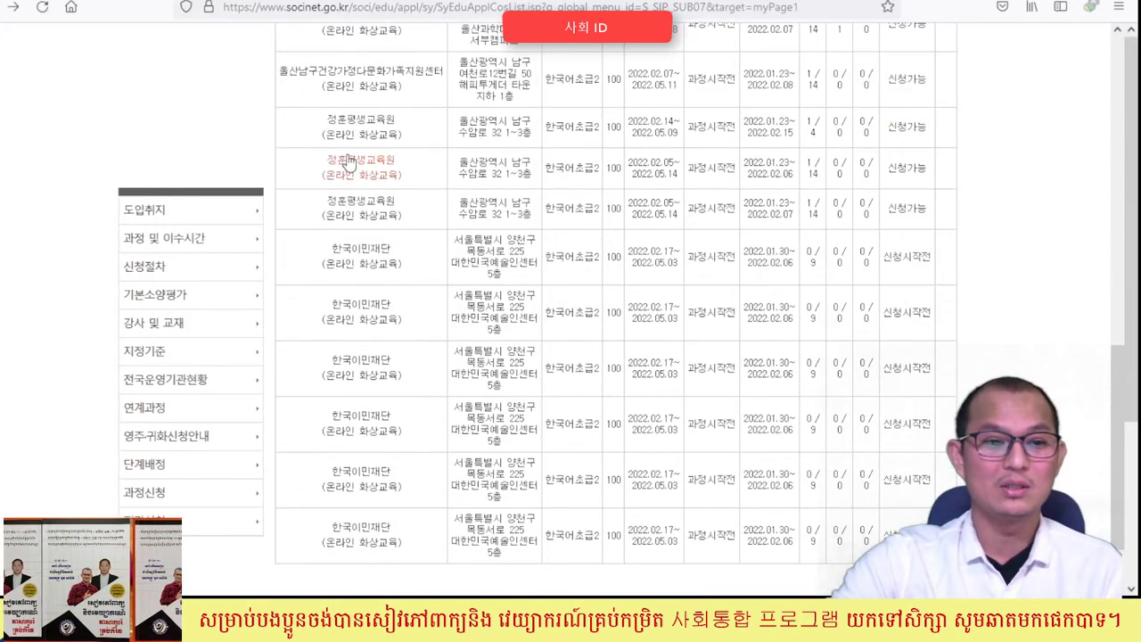
{"action": "left_click", "coordinate": [362, 207]}
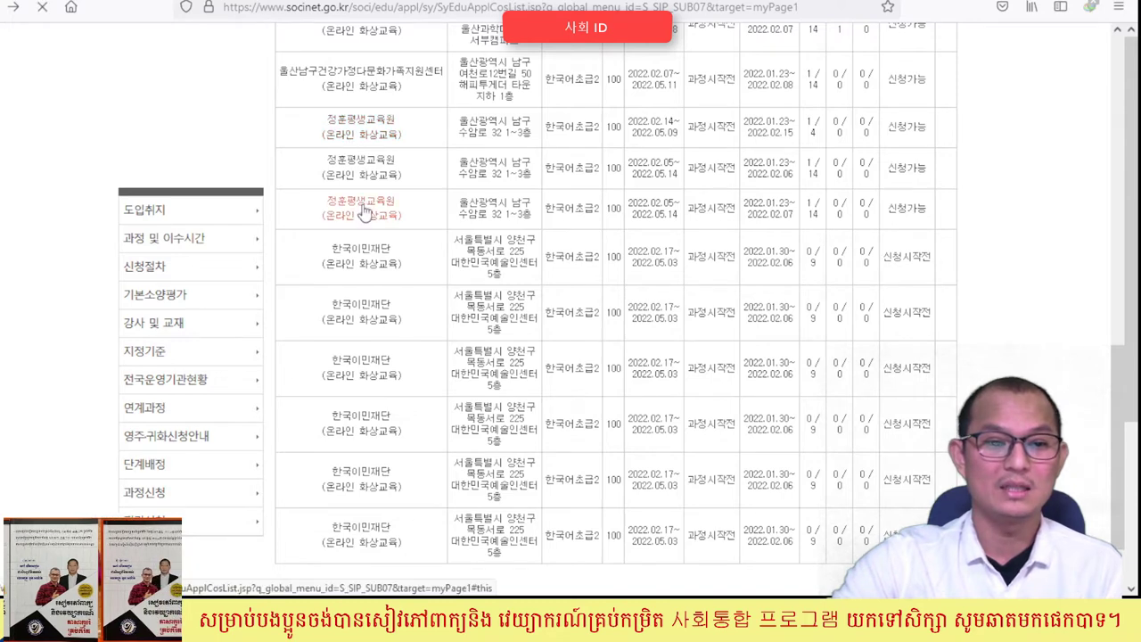
{"action": "scroll", "coordinate": [661, 252], "scroll_direction": "down", "scroll_amount": 3}
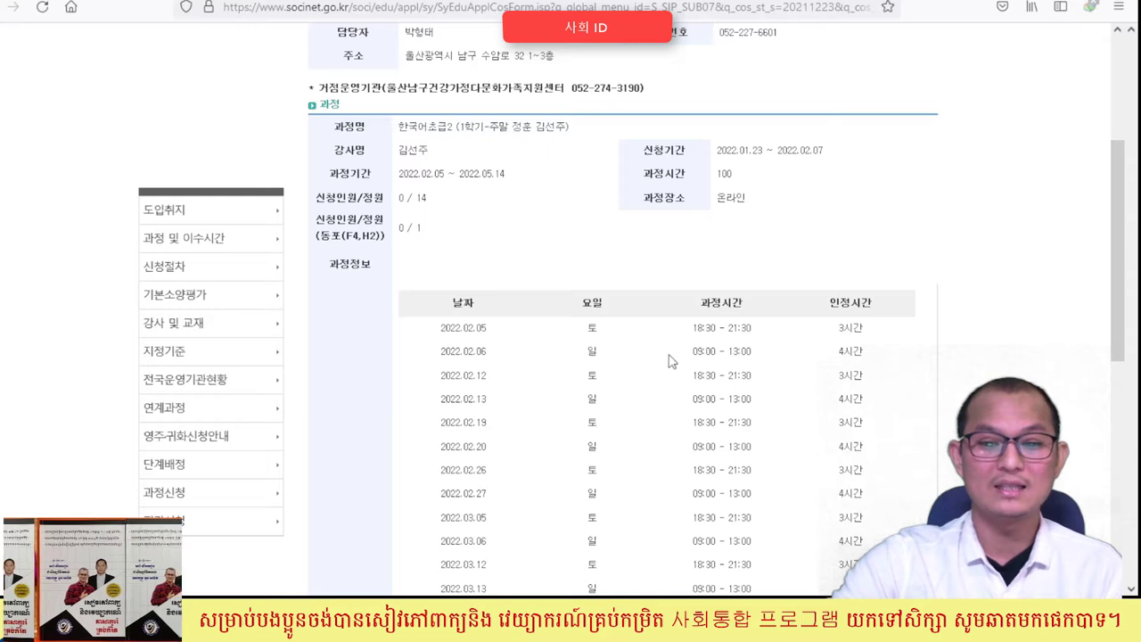
{"action": "left_click_drag", "start_coordinate": [693, 328], "coordinate": [760, 344]}
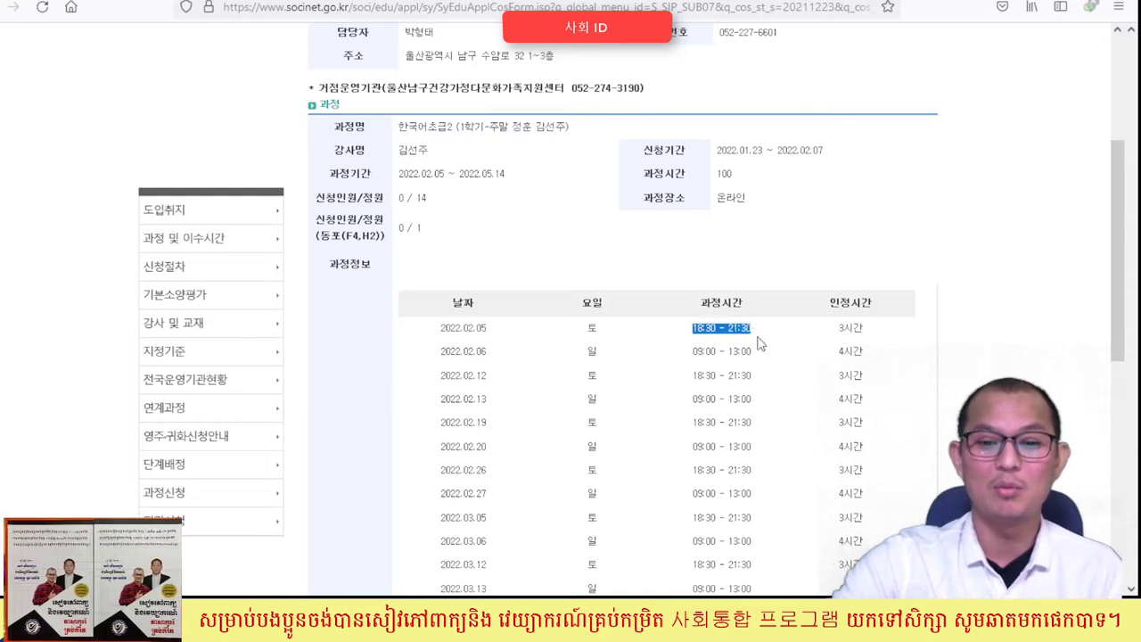
{"action": "left_click_drag", "start_coordinate": [626, 358], "coordinate": [762, 367]}
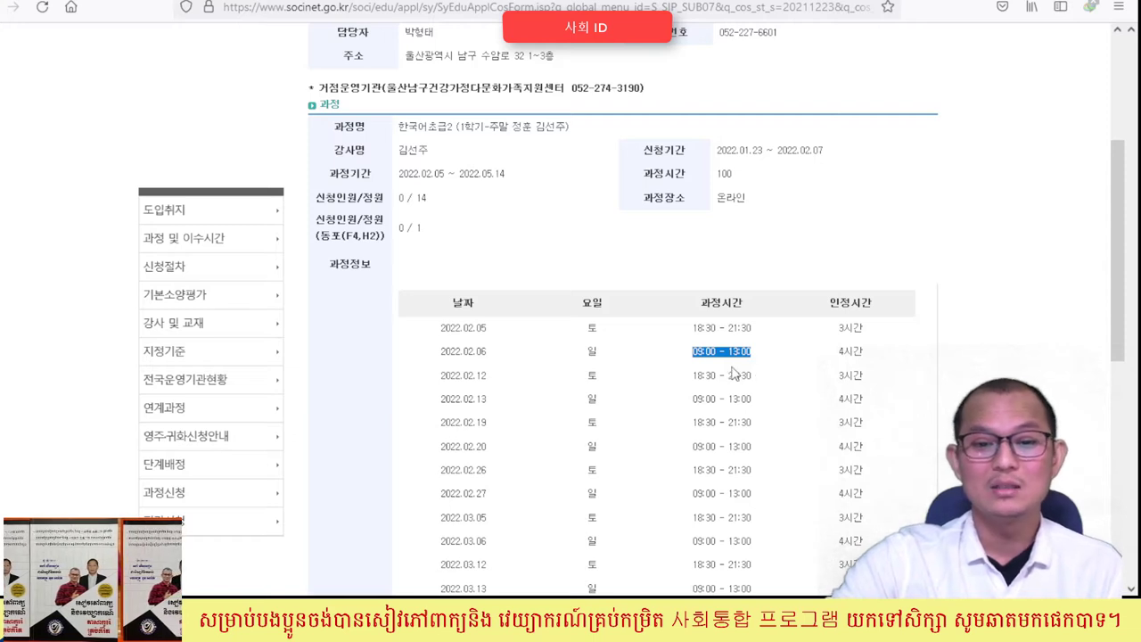
{"action": "left_click", "coordinate": [638, 370]}
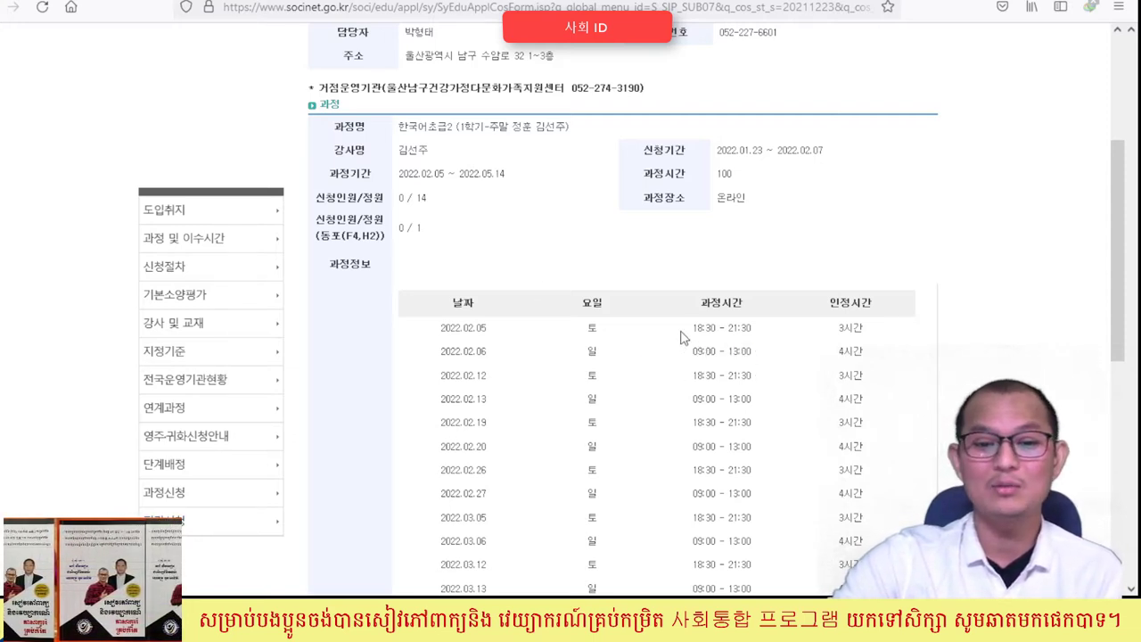
{"action": "left_click_drag", "start_coordinate": [680, 337], "coordinate": [759, 341]}
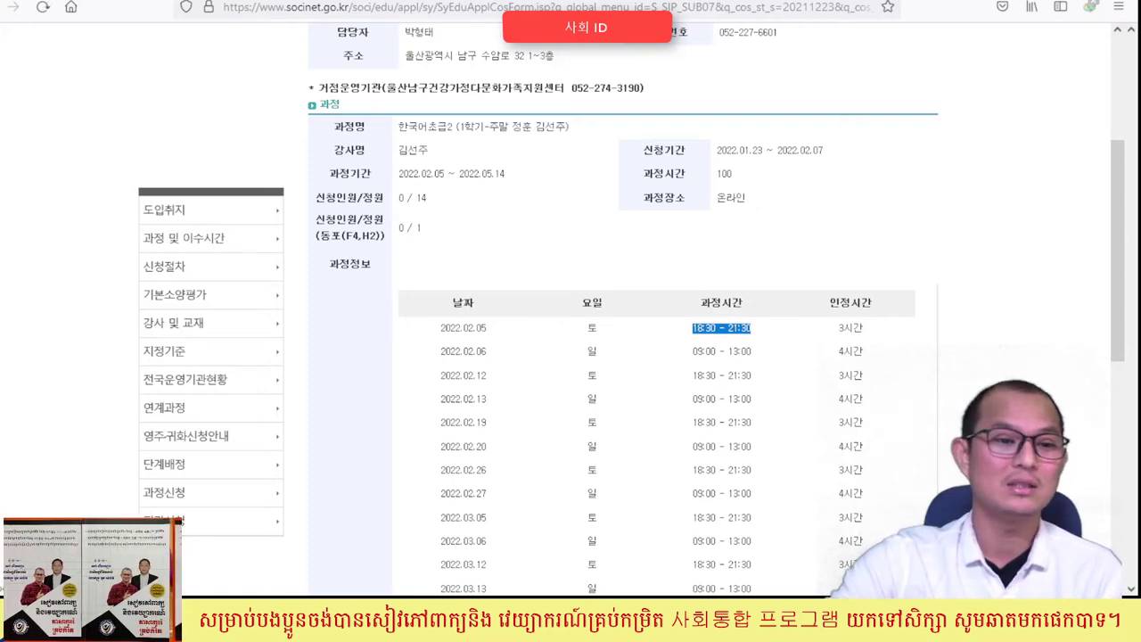
Check the details and schedule of the 한국이민재단 course 2단계-4(13시), and return to the course list.
{"action": "key", "text": "alt+Left"}
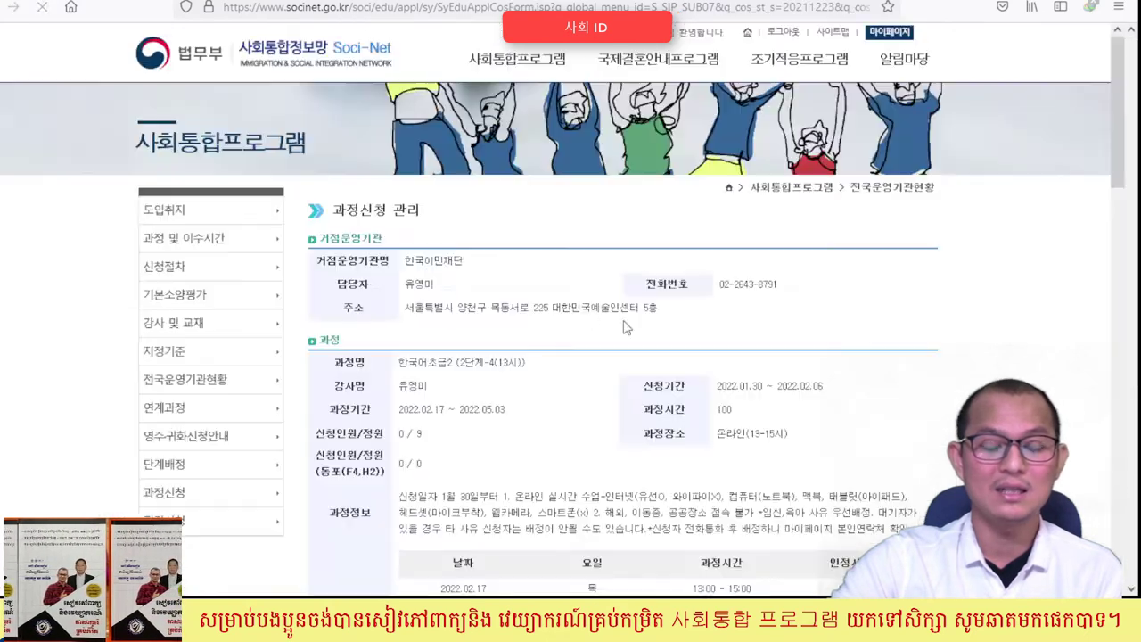
{"action": "scroll", "coordinate": [606, 321], "scroll_direction": "down", "scroll_amount": 5}
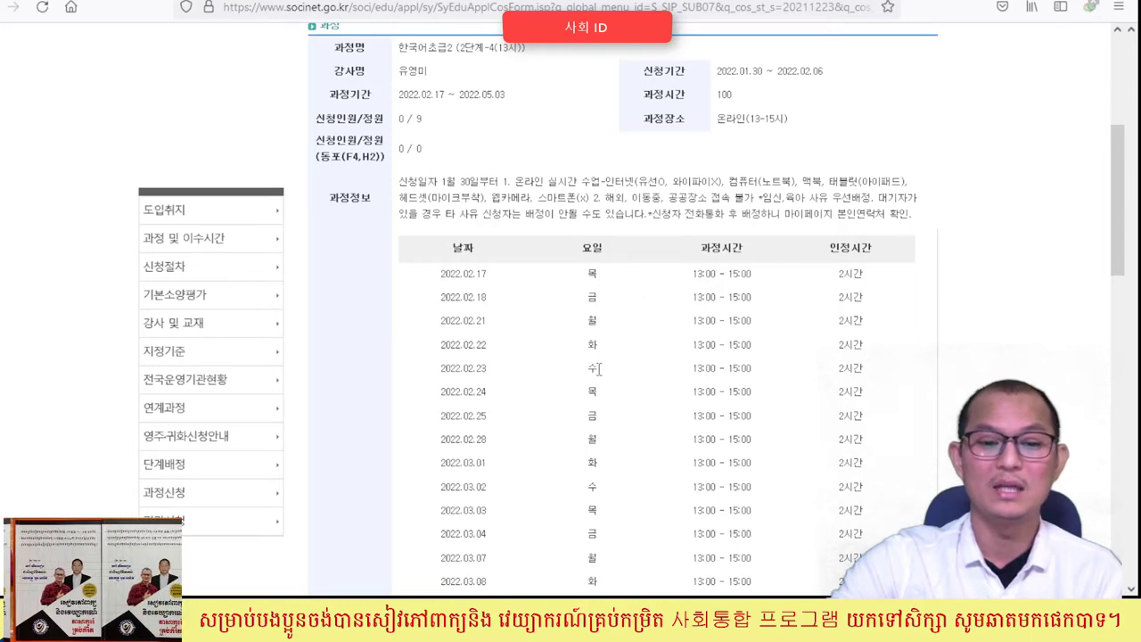
{"action": "key", "text": "alt+Left"}
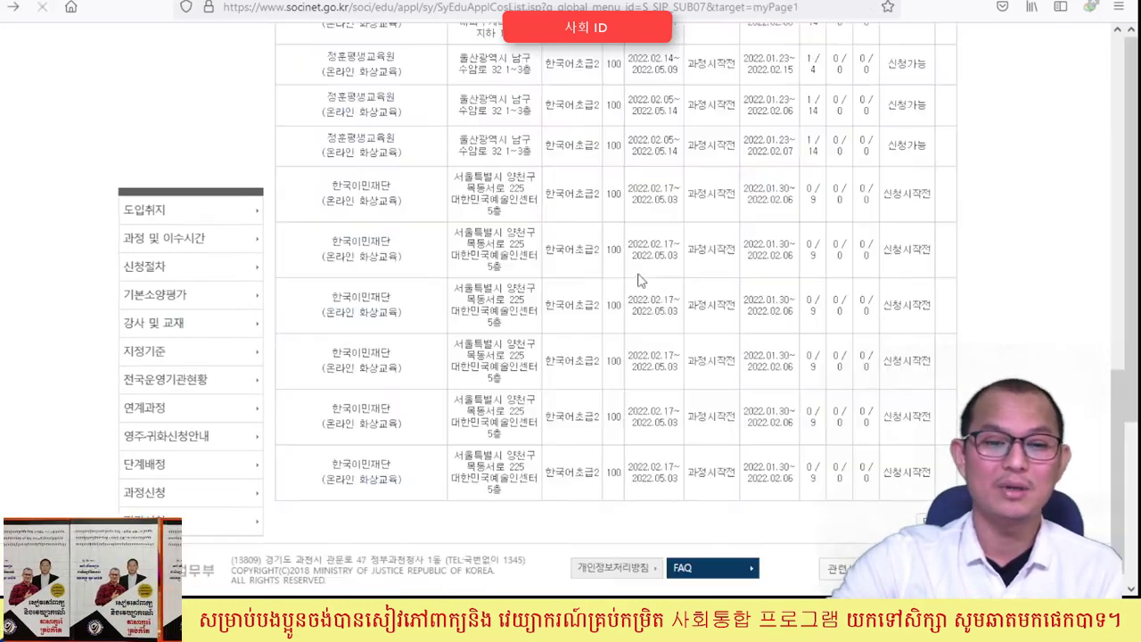
Reopen the last-listed 정훈평생교육원 weekend course, recheck its class schedule, and return to the course list.
{"action": "scroll", "coordinate": [593, 289], "scroll_direction": "up", "scroll_amount": 3}
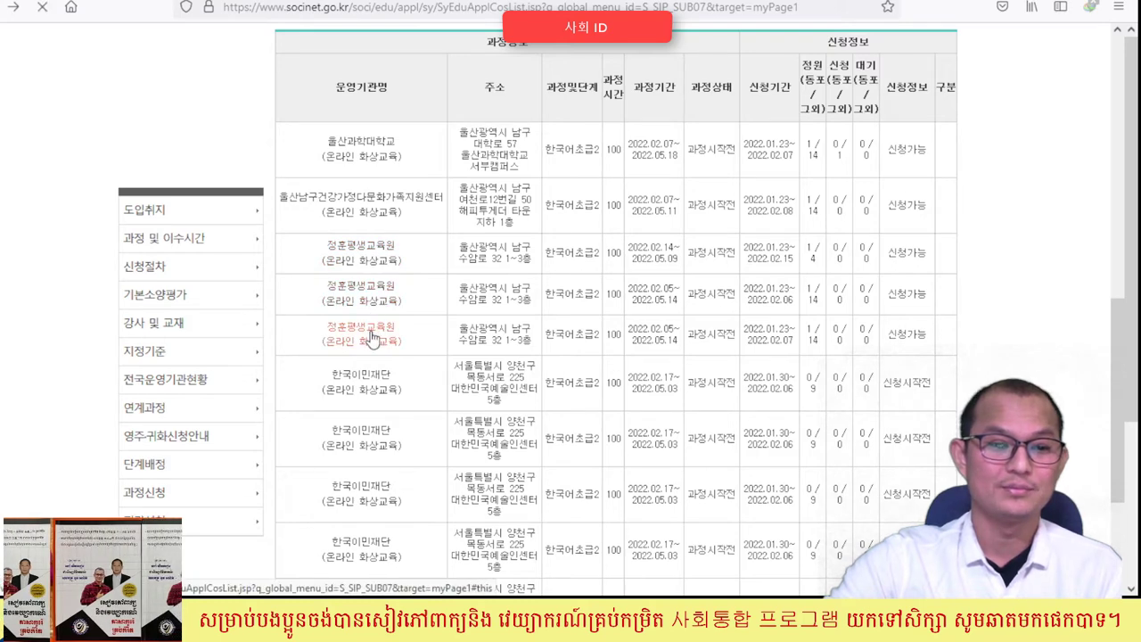
{"action": "scroll", "coordinate": [579, 361], "scroll_direction": "down", "scroll_amount": 2}
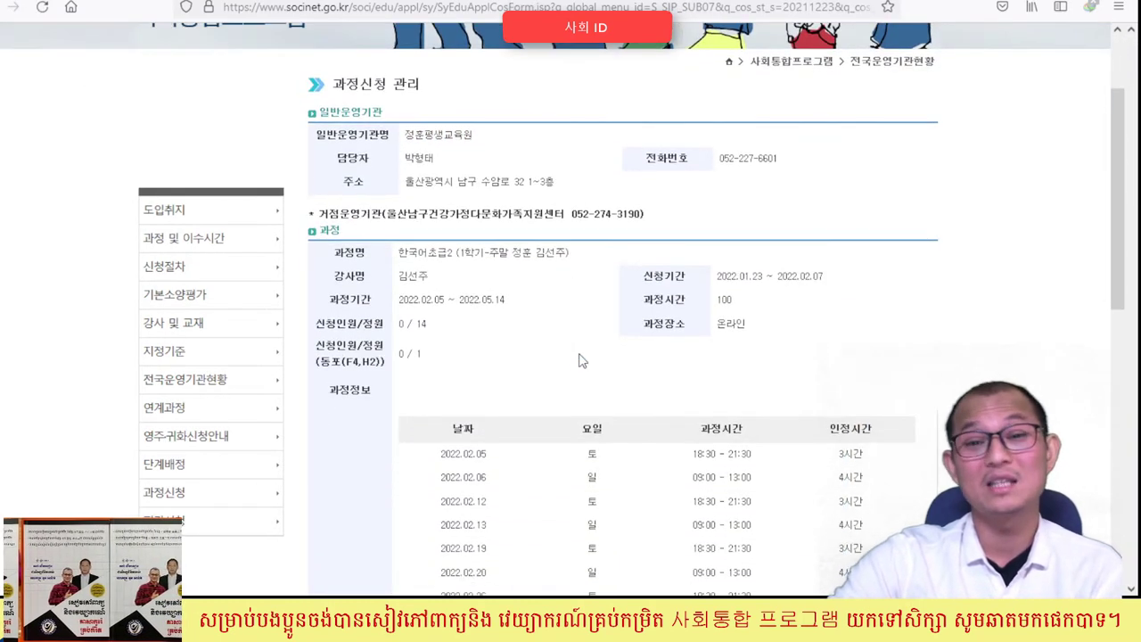
{"action": "scroll", "coordinate": [613, 352], "scroll_direction": "down", "scroll_amount": 3}
{"action": "scroll", "coordinate": [606, 344], "scroll_direction": "down", "scroll_amount": 1}
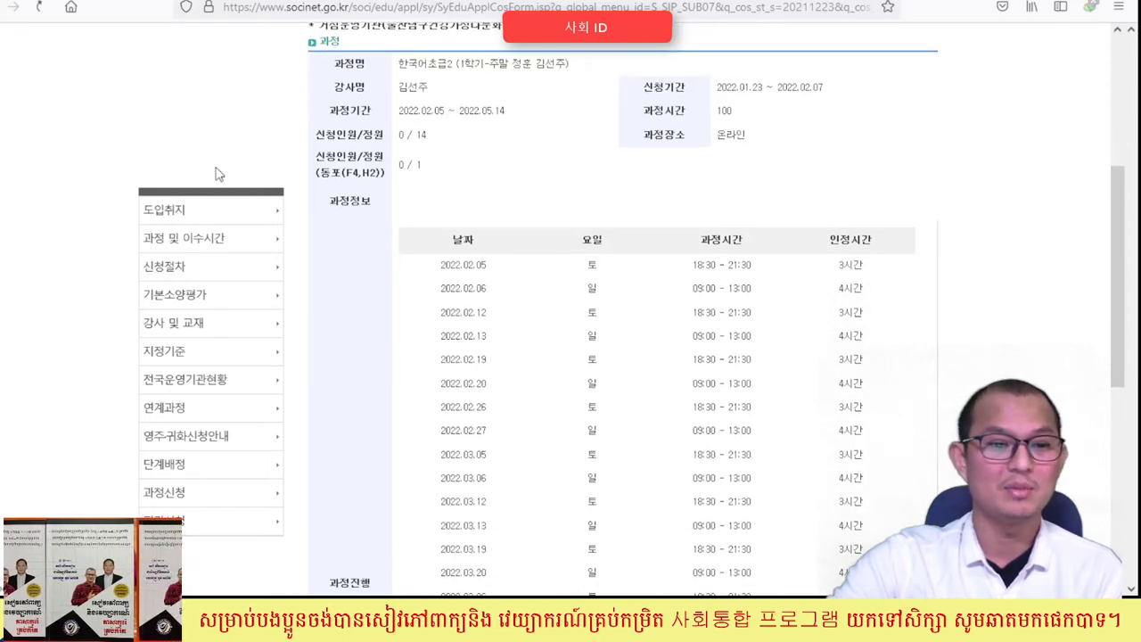
{"action": "key", "text": "alt+Left"}
Review the schedule of the first-listed 정훈평생교육원 weekday course starting 2022.02.14, and return to the course list.
{"action": "left_click", "coordinate": [377, 252]}
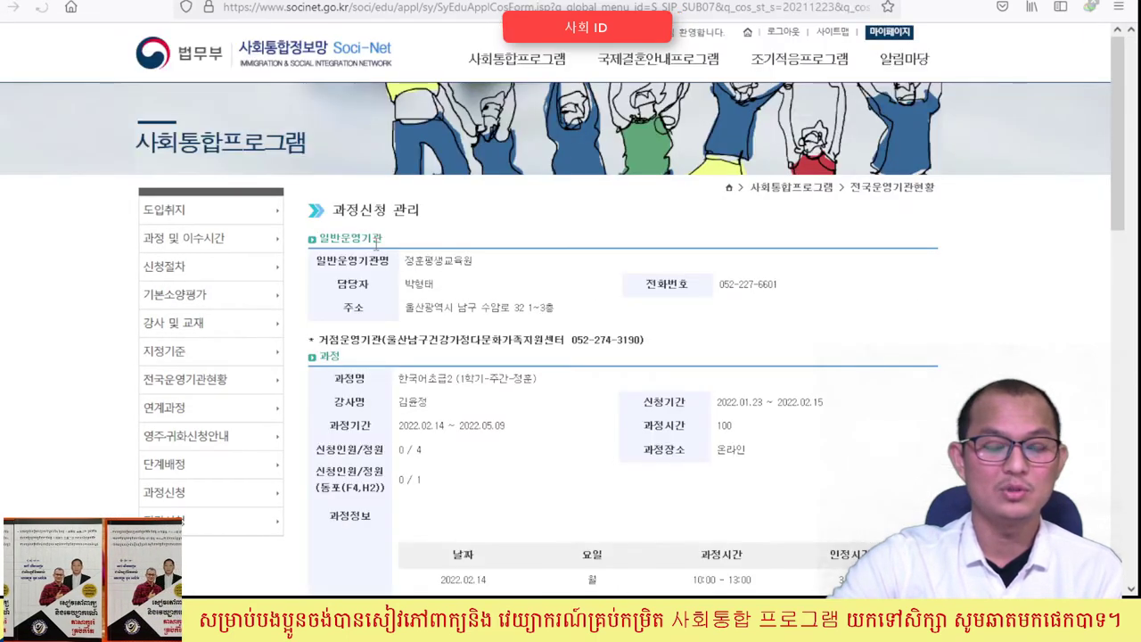
{"action": "scroll", "coordinate": [607, 307], "scroll_direction": "down", "scroll_amount": 3}
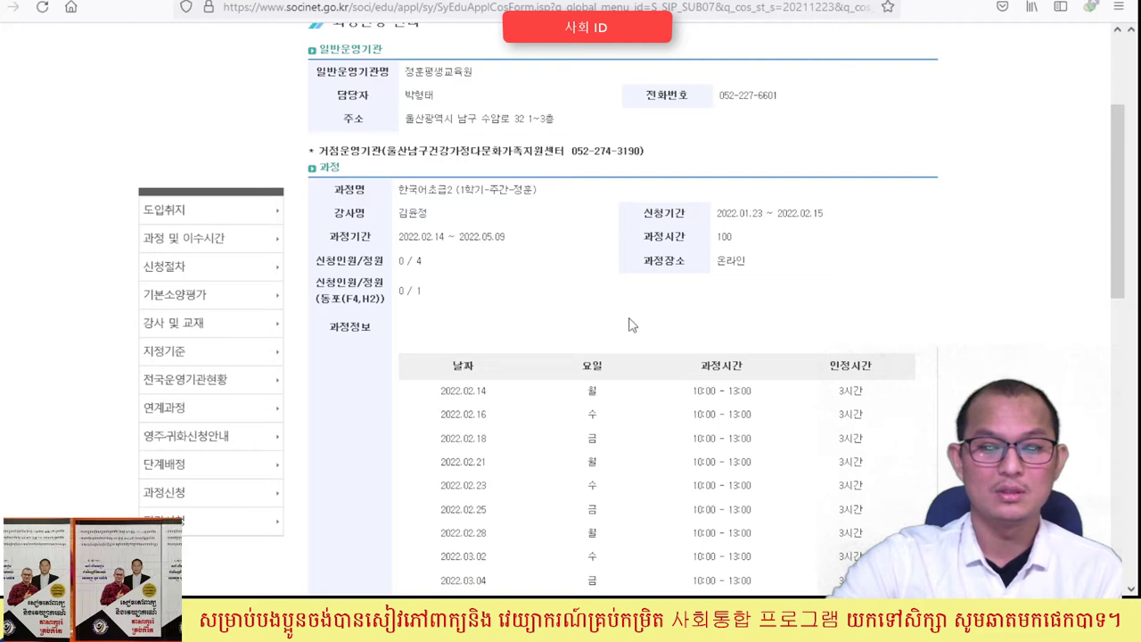
{"action": "scroll", "coordinate": [711, 406], "scroll_direction": "down", "scroll_amount": 2}
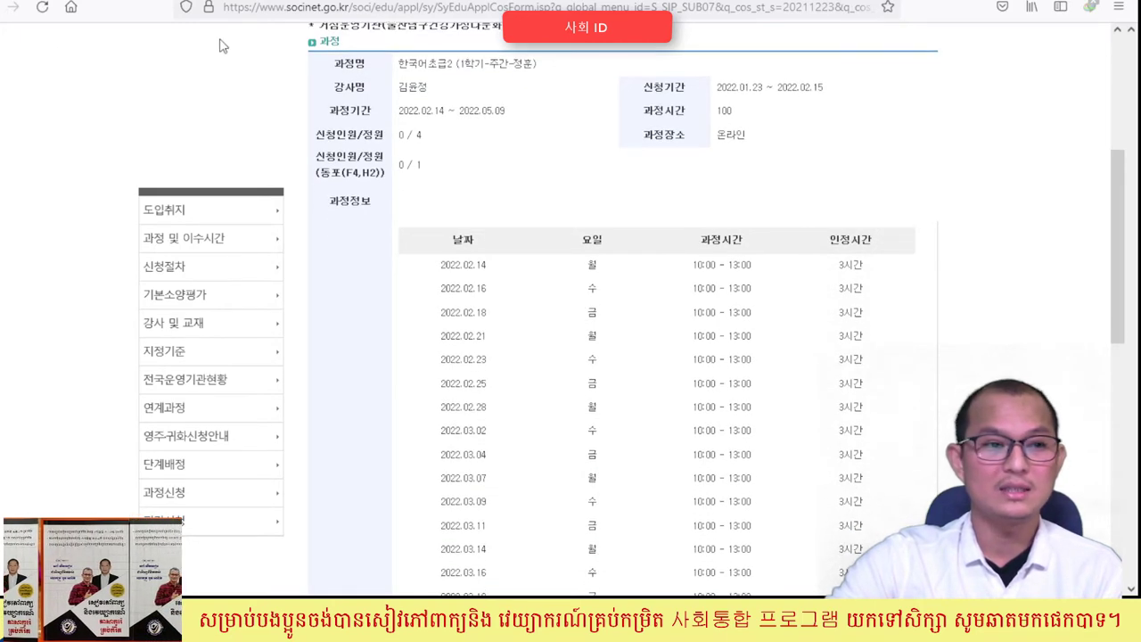
{"action": "key", "text": "alt+Left"}
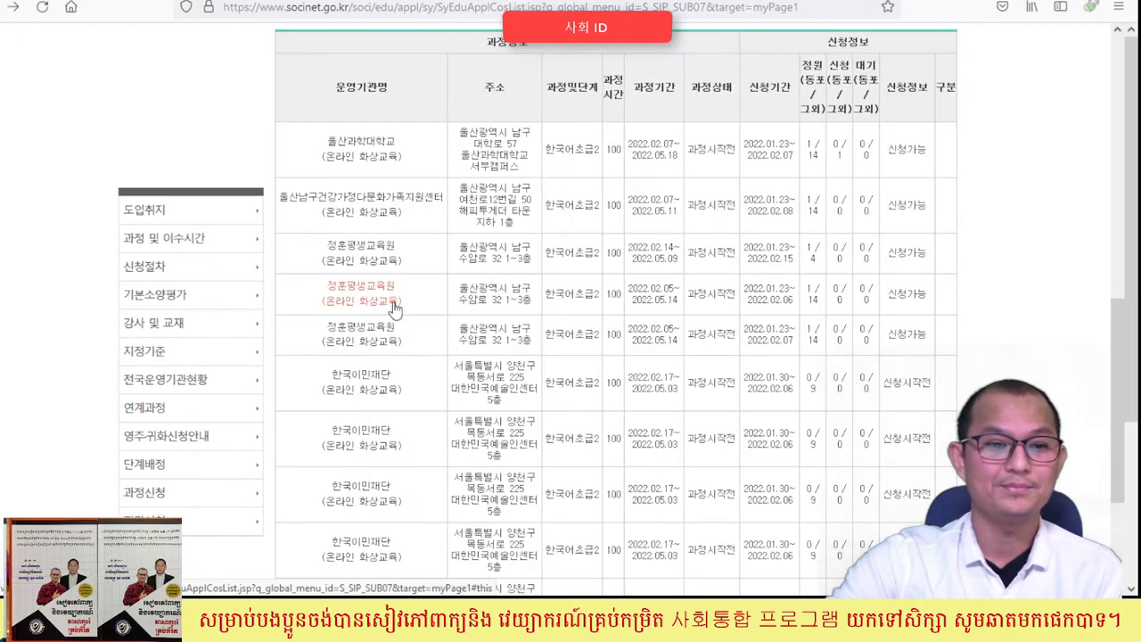
Open the second-listed 정훈평생교육원 course and examine its weekend class times through the end of the schedule.
{"action": "left_click", "coordinate": [395, 308]}
{"action": "scroll", "coordinate": [757, 314], "scroll_direction": "down", "scroll_amount": 5}
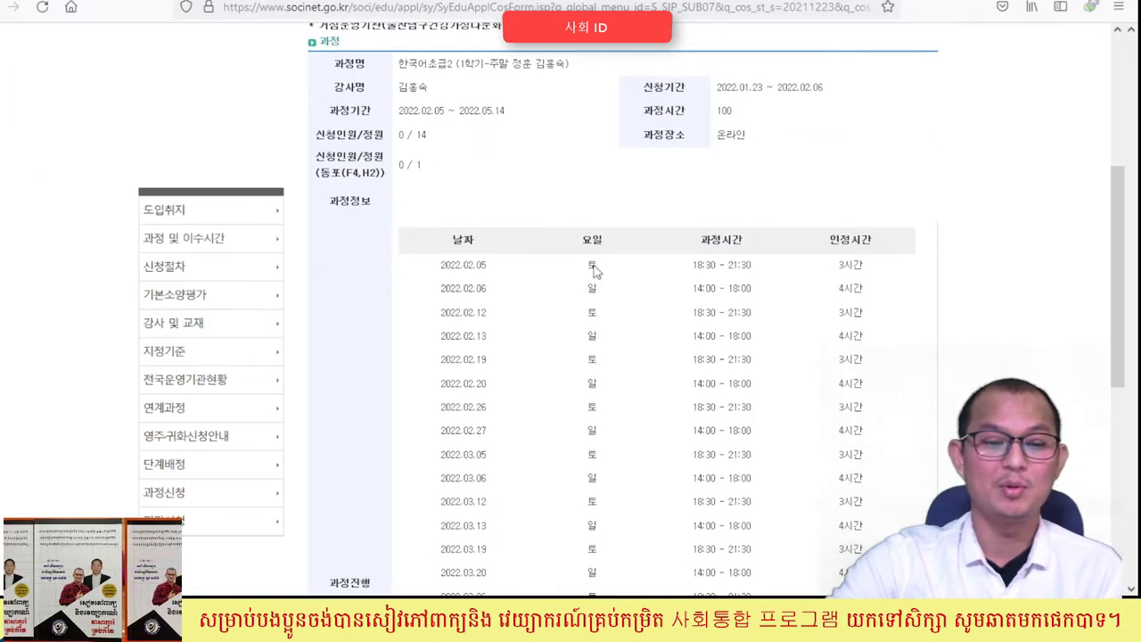
{"action": "left_click_drag", "start_coordinate": [591, 264], "coordinate": [761, 282]}
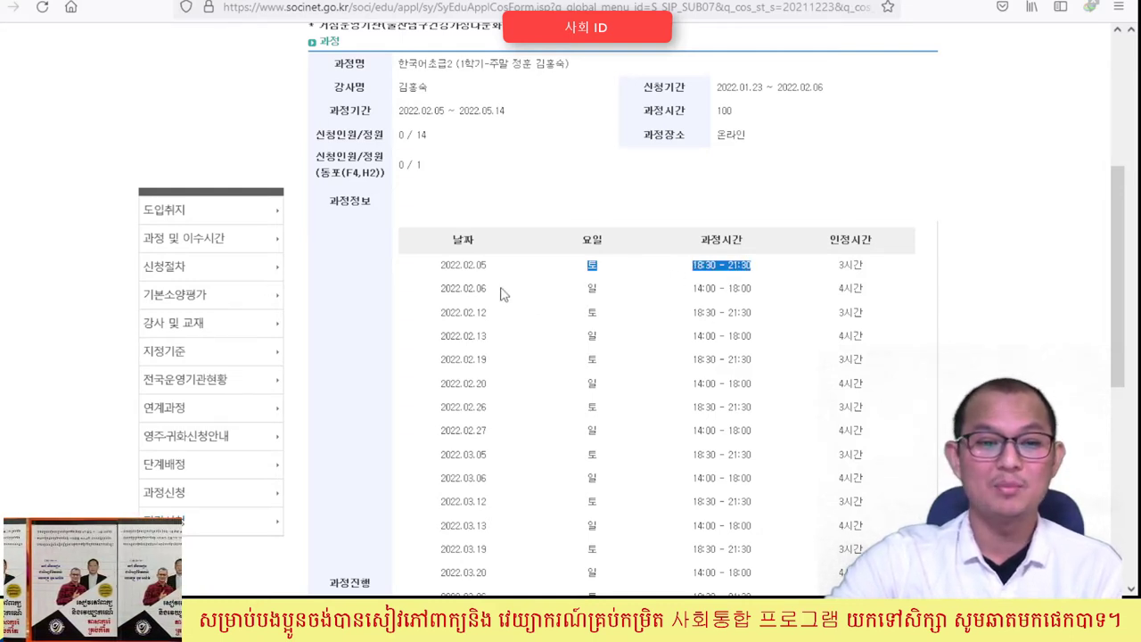
{"action": "left_click_drag", "start_coordinate": [674, 291], "coordinate": [758, 301]}
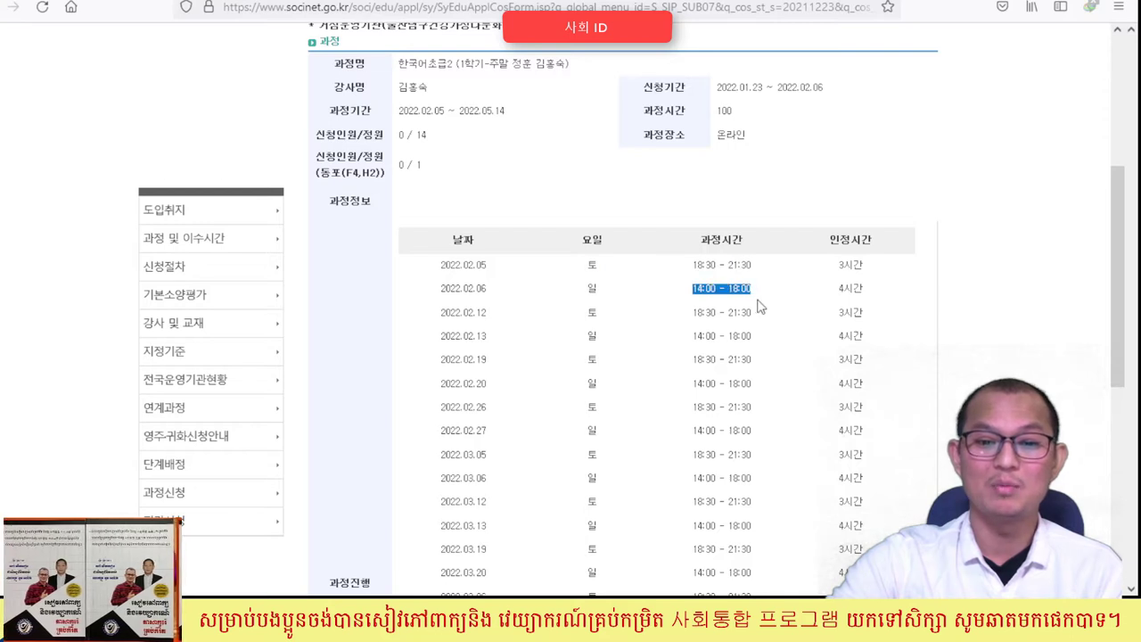
{"action": "left_click", "coordinate": [759, 304]}
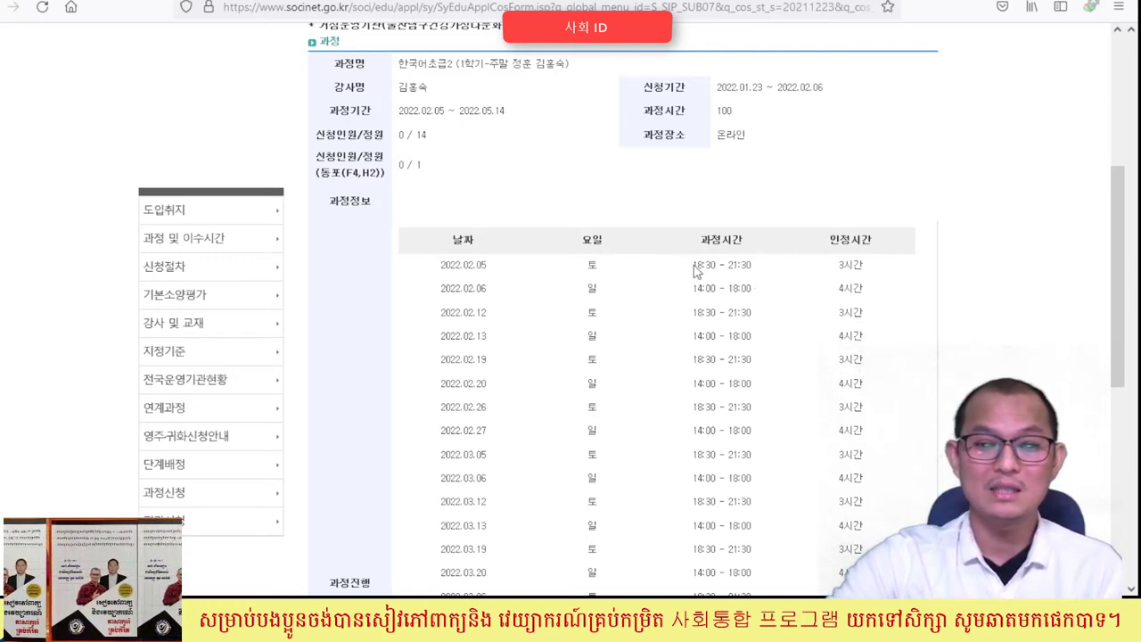
{"action": "left_click_drag", "start_coordinate": [694, 265], "coordinate": [768, 277]}
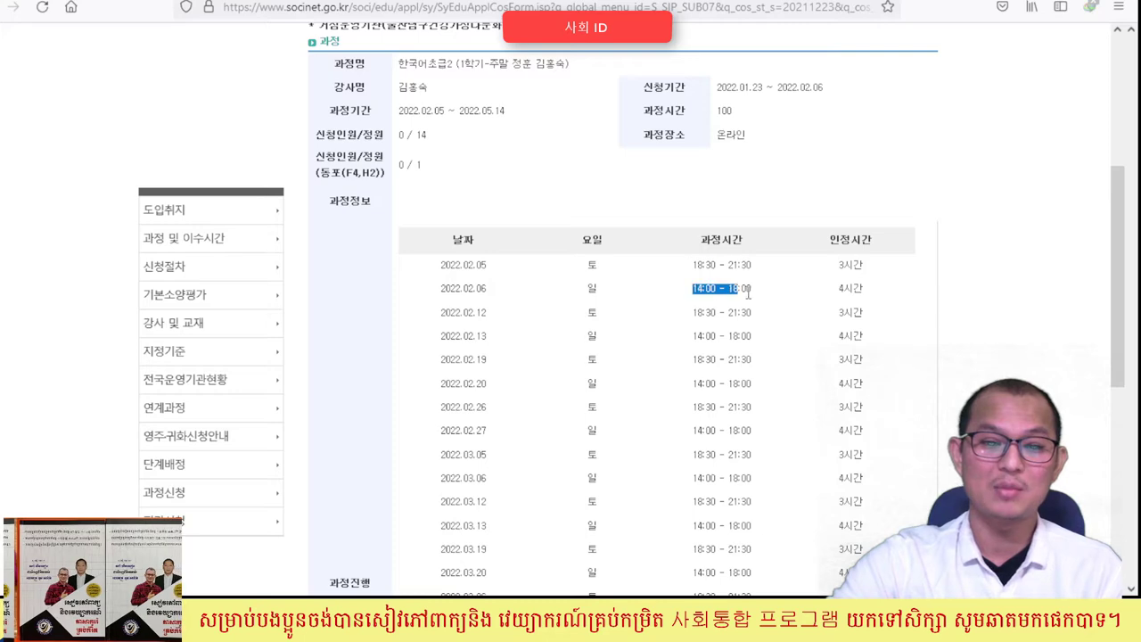
{"action": "scroll", "coordinate": [697, 314], "scroll_direction": "down", "scroll_amount": 4}
{"action": "scroll", "coordinate": [697, 314], "scroll_direction": "down", "scroll_amount": 1}
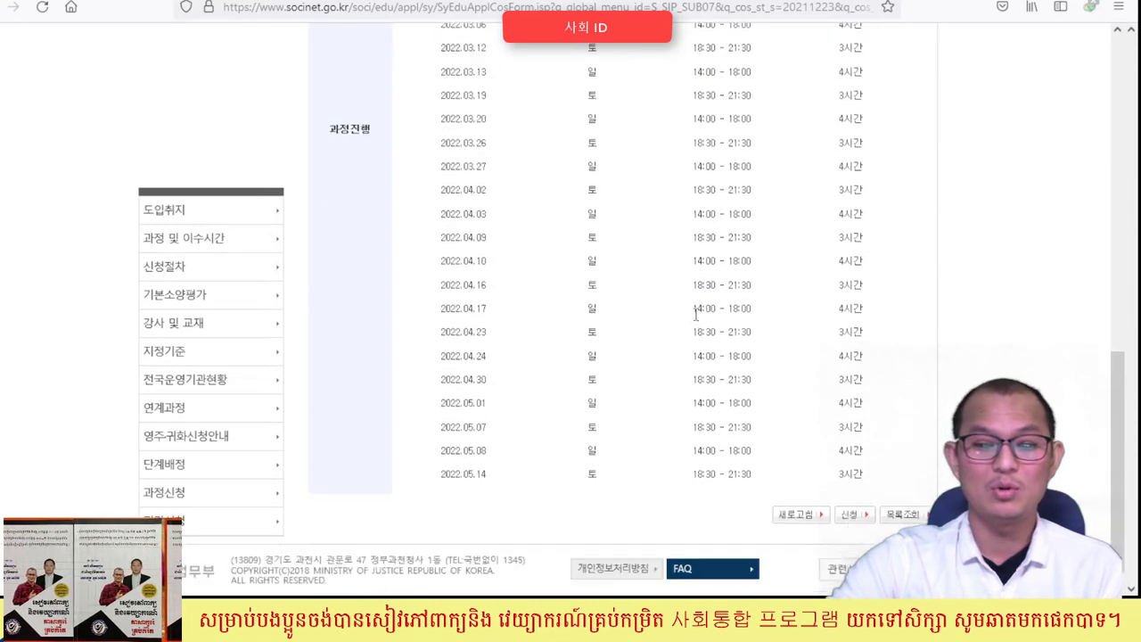
Apply for the open 정훈평생교육원 한국어초급2 weekend course, confirm the application, and dismiss the completion notice.
{"action": "left_click", "coordinate": [850, 493]}
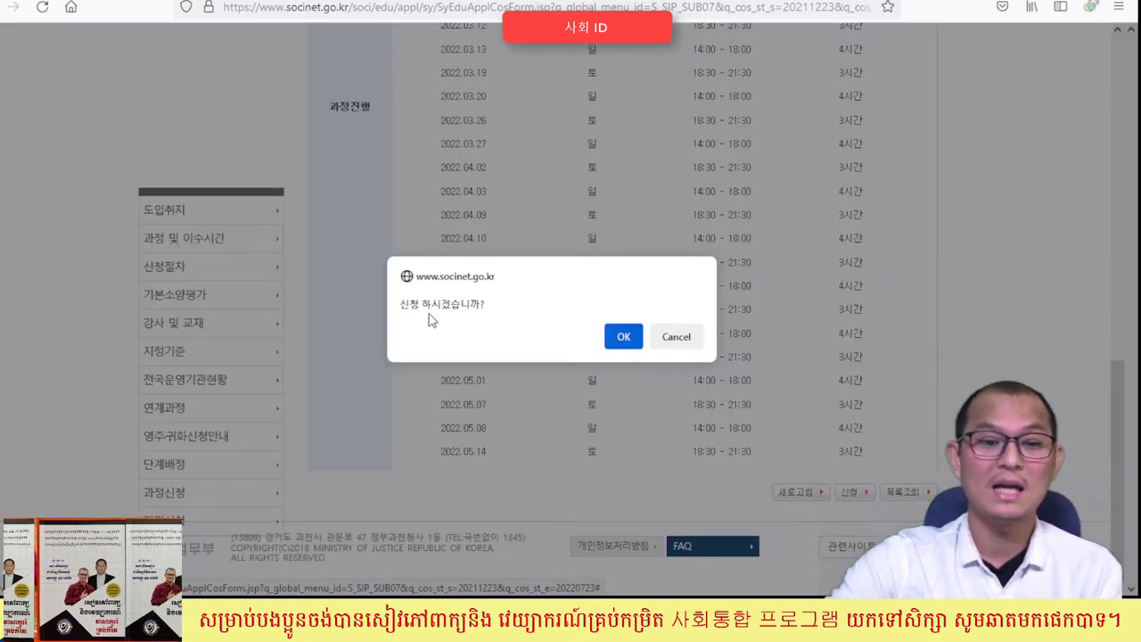
{"action": "left_click", "coordinate": [637, 341]}
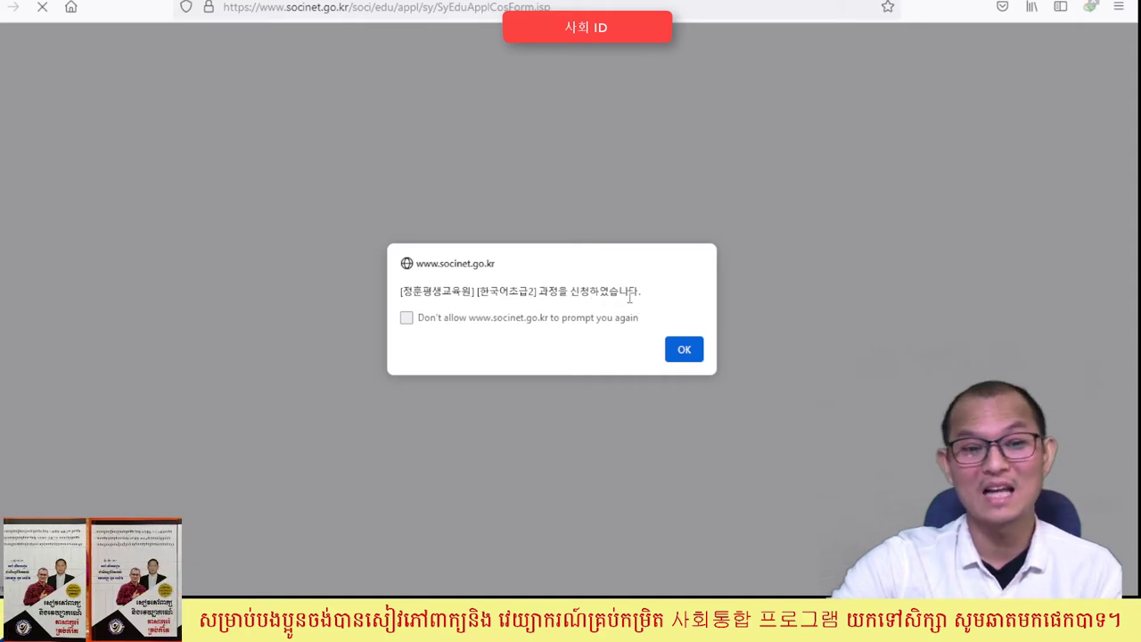
{"action": "left_click", "coordinate": [683, 348]}
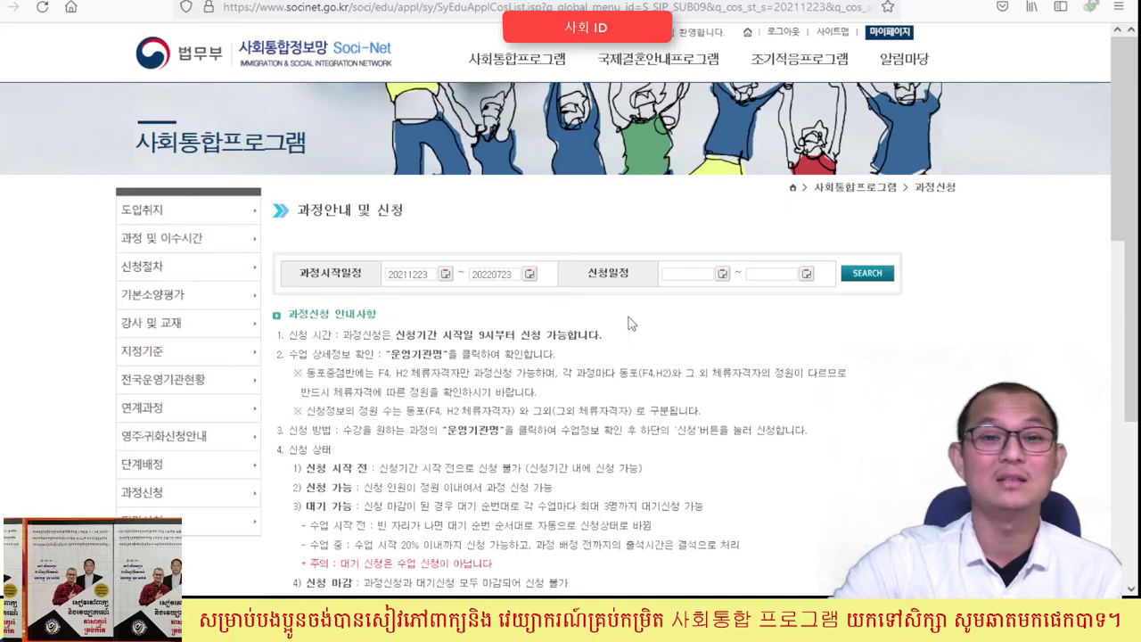
Find the applied-for 정훈평생교육원 course in the course list and examine its 과정기간, highlighting the column heading and the end date.
{"action": "scroll", "coordinate": [758, 311], "scroll_direction": "down", "scroll_amount": 1}
{"action": "scroll", "coordinate": [756, 305], "scroll_direction": "down", "scroll_amount": 3}
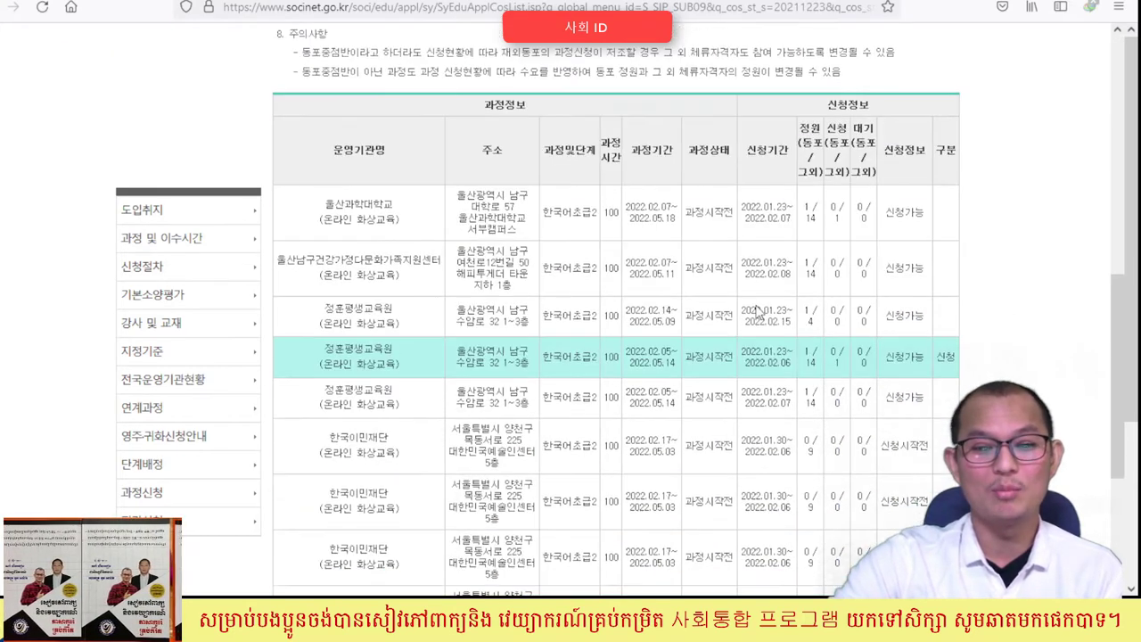
{"action": "scroll", "coordinate": [729, 352], "scroll_direction": "down", "scroll_amount": 1}
{"action": "scroll", "coordinate": [730, 352], "scroll_direction": "down", "scroll_amount": 1}
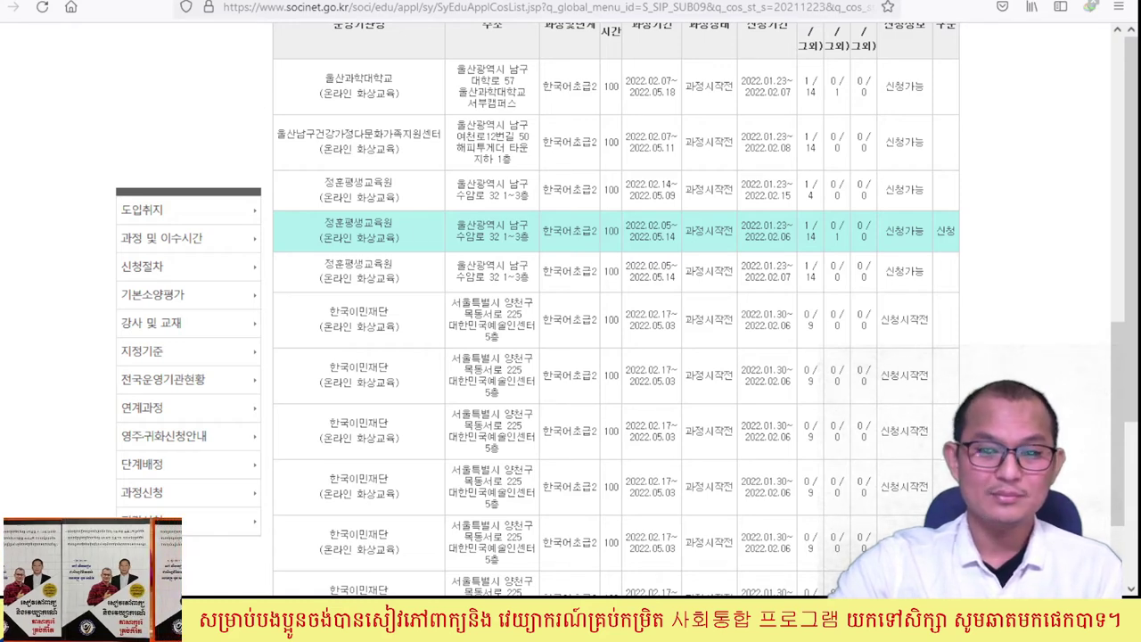
{"action": "scroll", "coordinate": [766, 231], "scroll_direction": "up", "scroll_amount": 3}
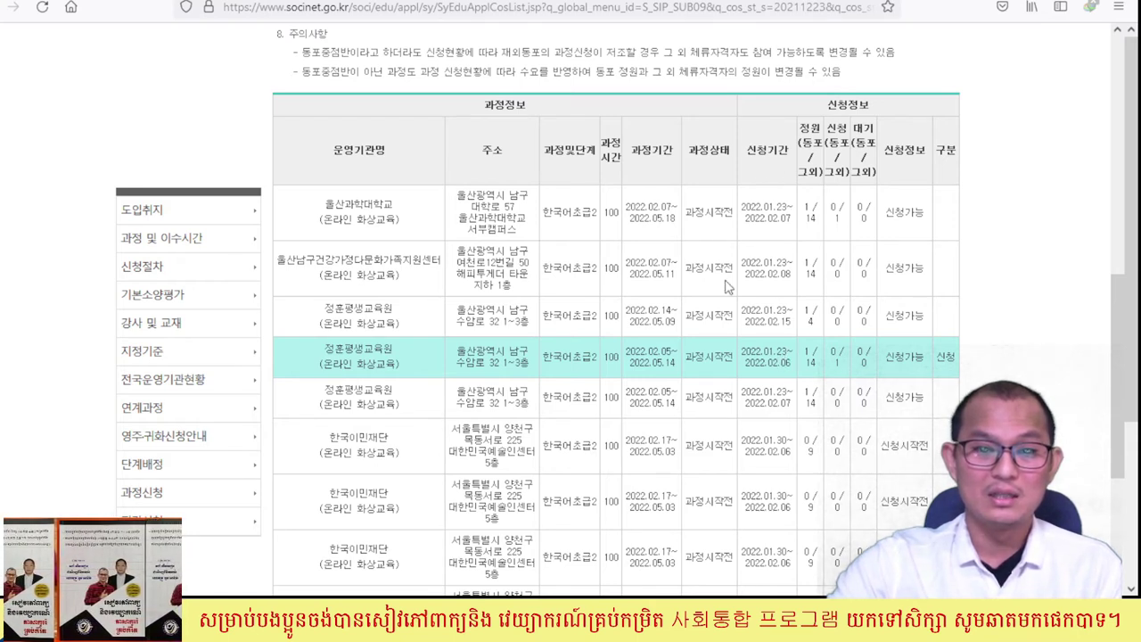
{"action": "left_click_drag", "start_coordinate": [632, 151], "coordinate": [670, 166]}
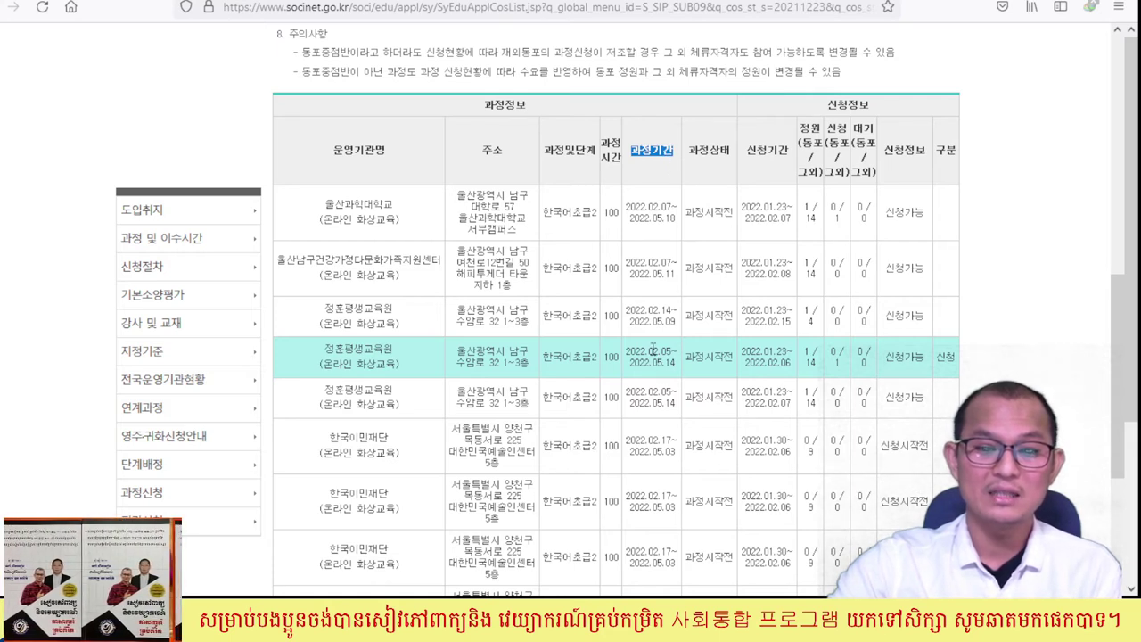
{"action": "left_click_drag", "start_coordinate": [649, 352], "coordinate": [676, 369]}
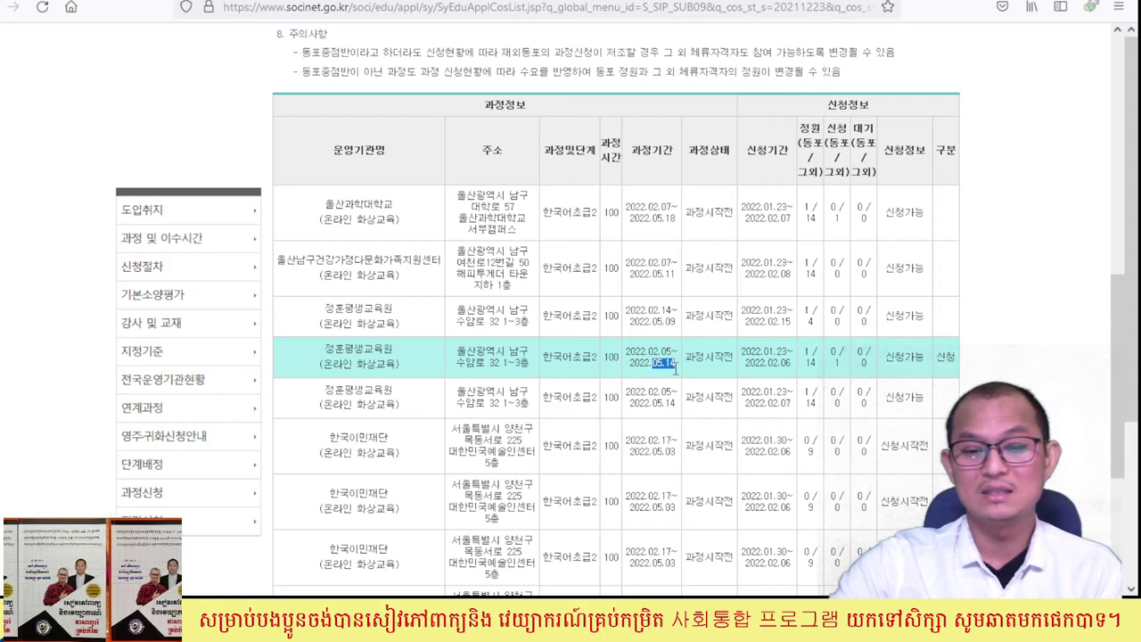